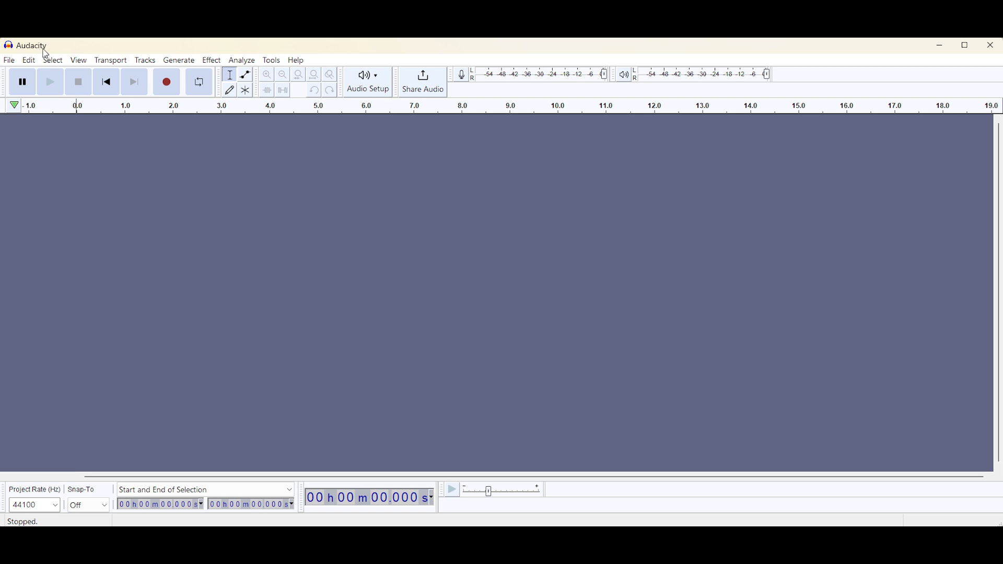
Open the audio file Lesson 17 Part 1B from the Workbook.audio folder
click(10, 61)
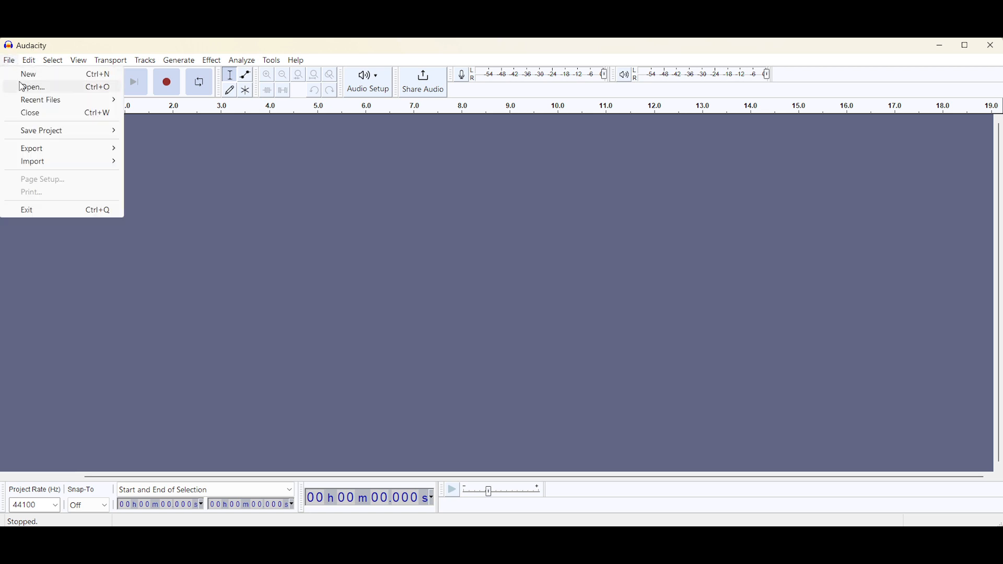
click(27, 89)
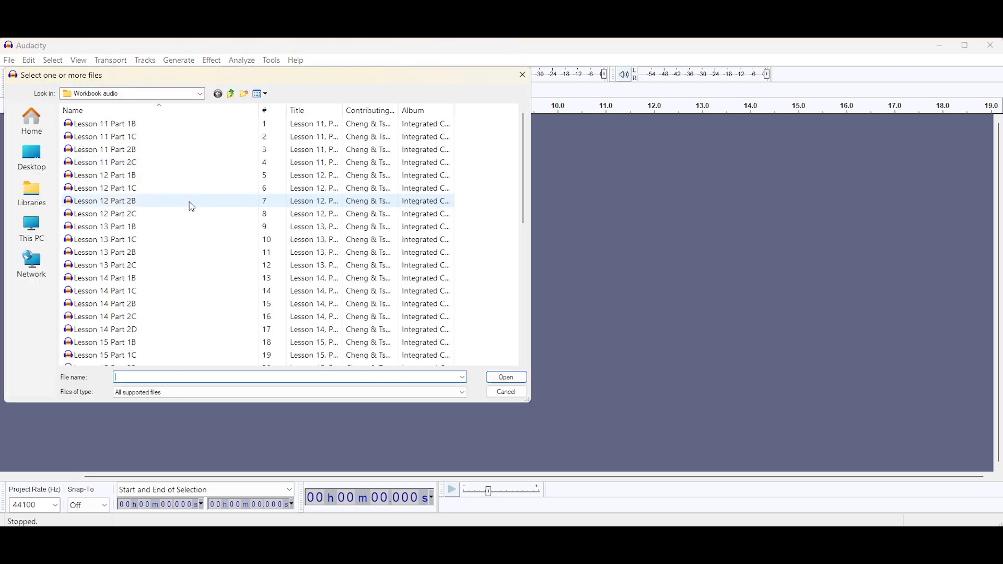
scroll(196, 275, down, 2)
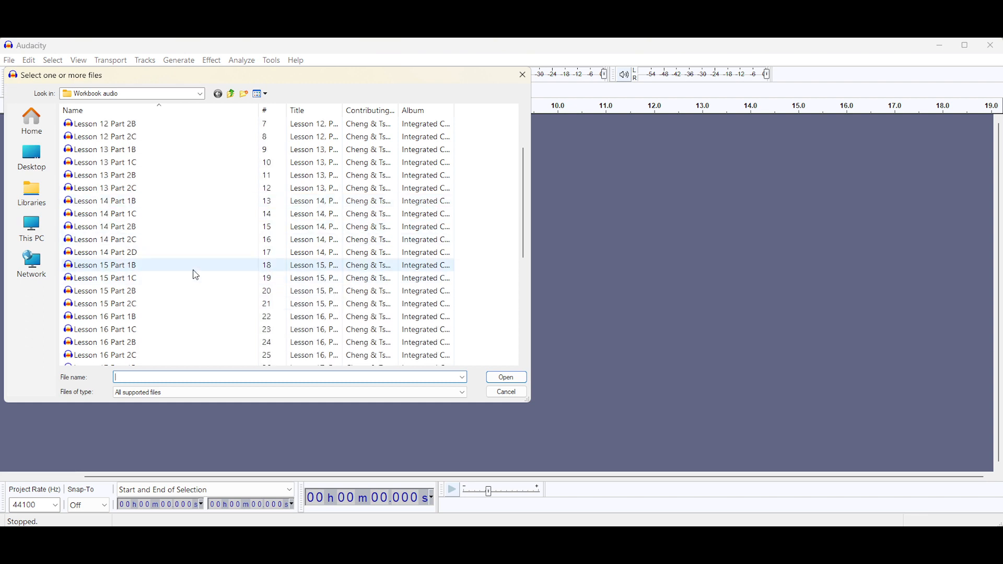
scroll(195, 275, down, 2)
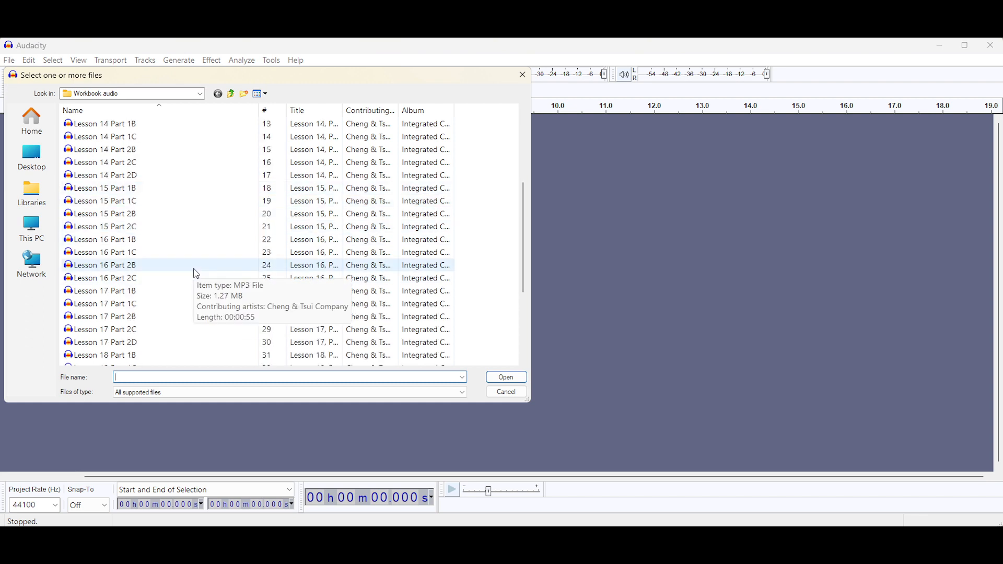
click(132, 292)
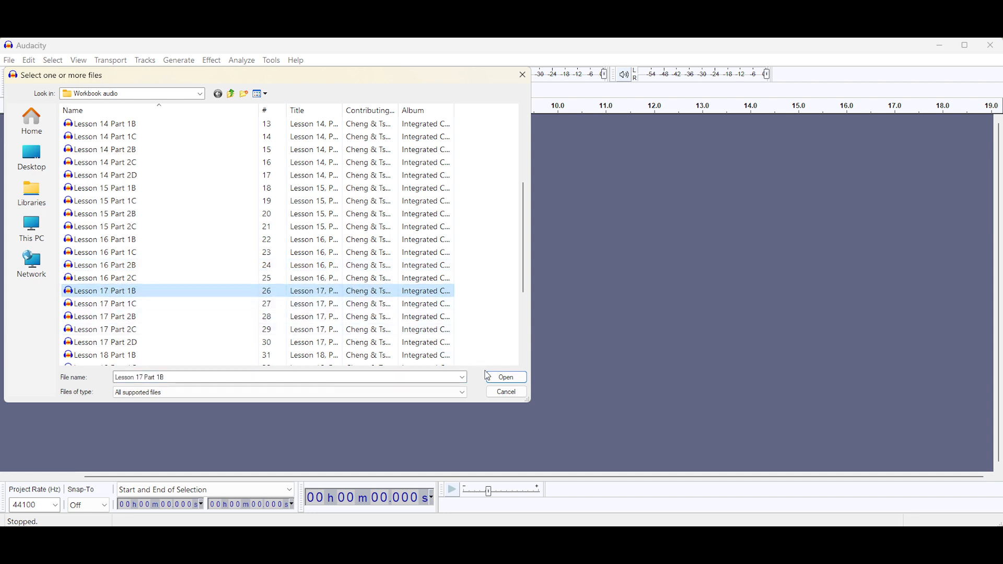
click(501, 379)
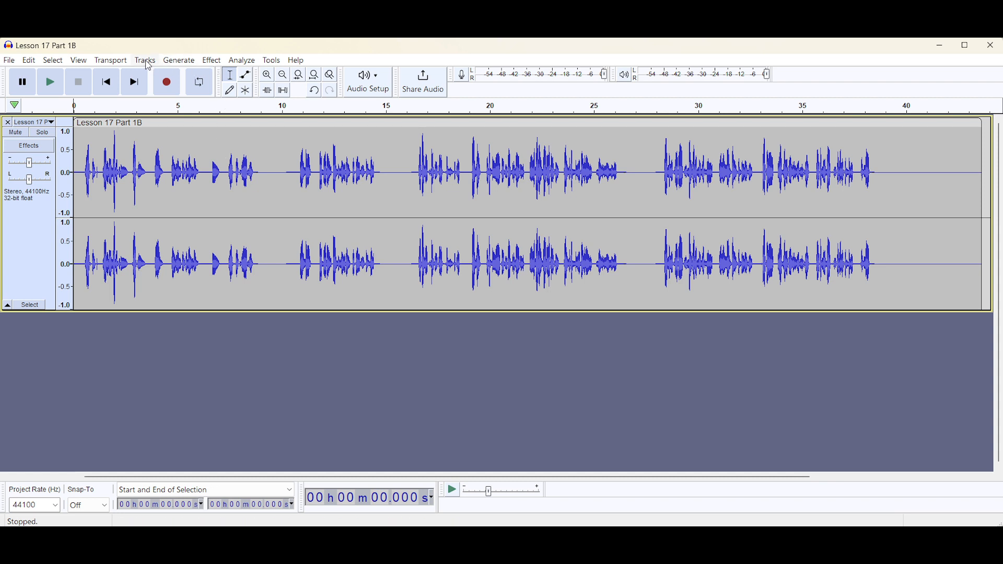
Mix the stereo track down to mono
click(147, 61)
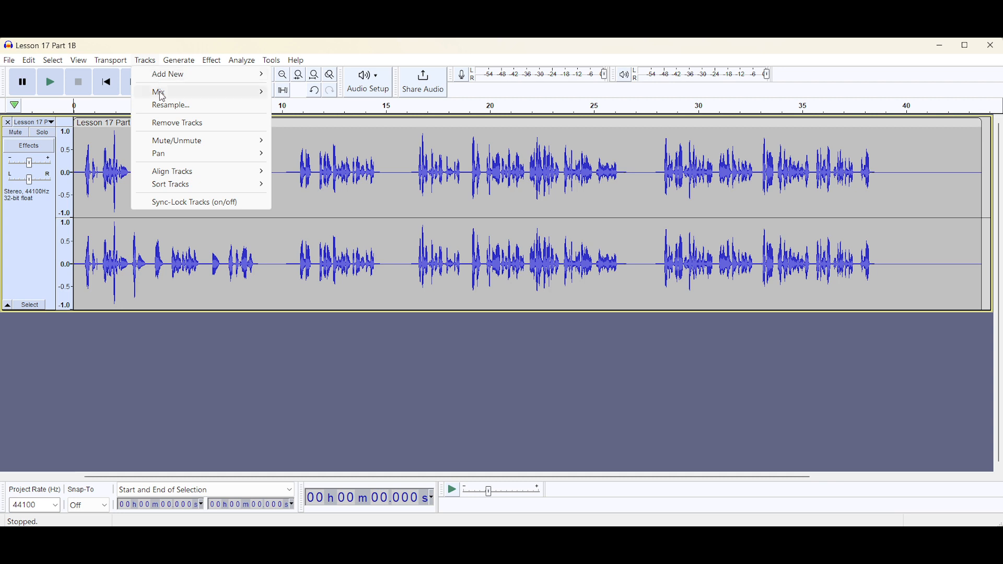
mouse_move(162, 96)
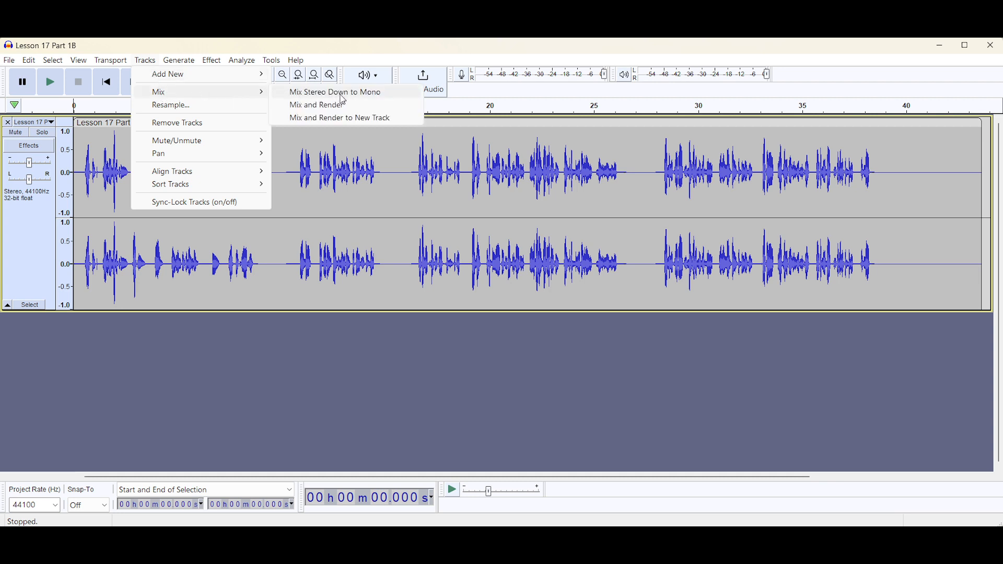
click(342, 95)
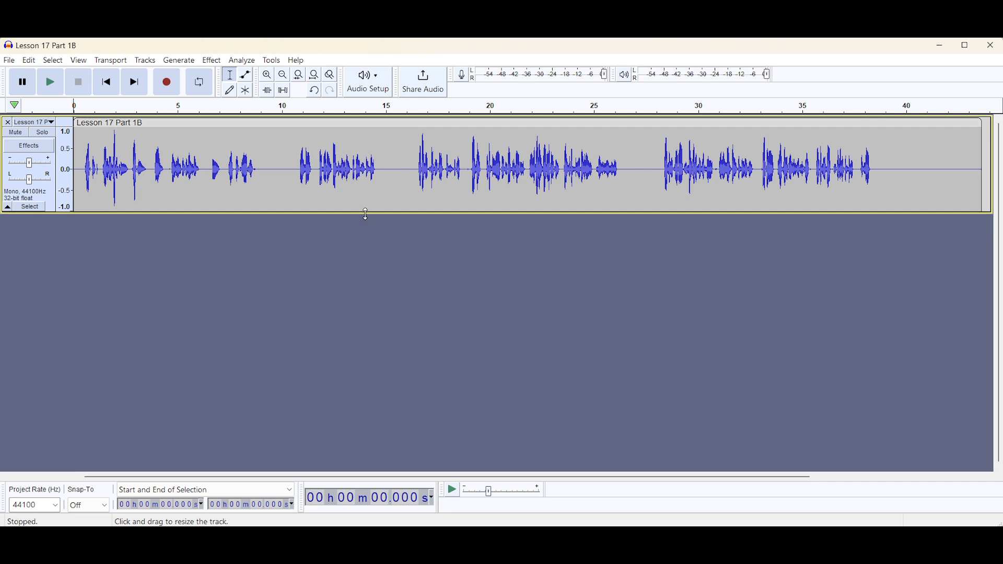
Enlarge the track's height and play back the audio briefly
drag(368, 213, 354, 461)
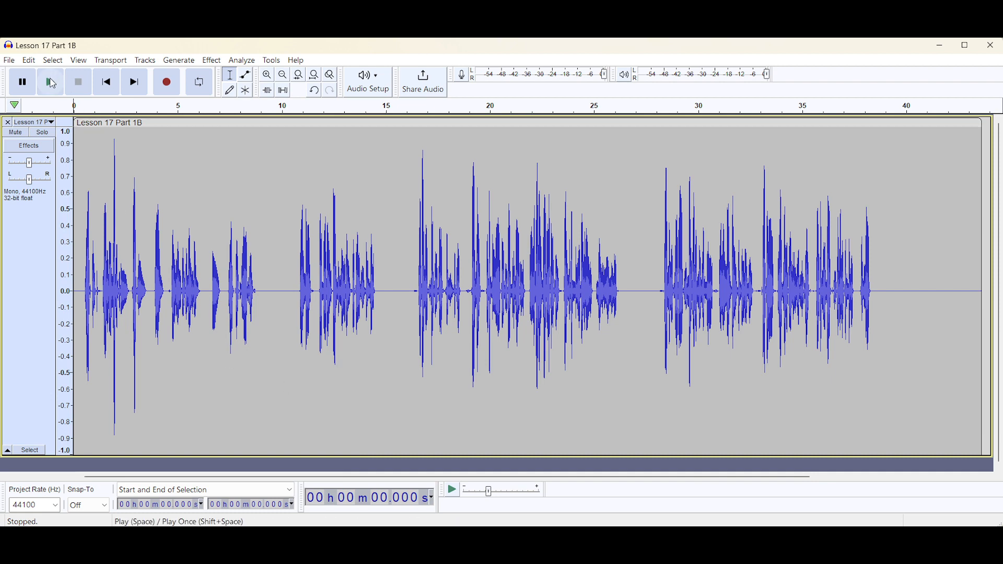
click(50, 81)
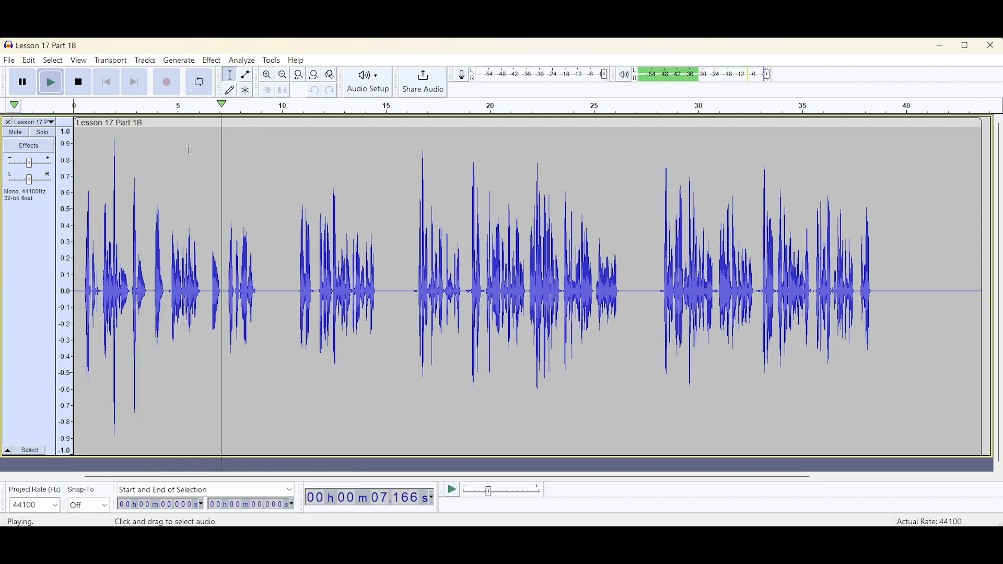
click(79, 83)
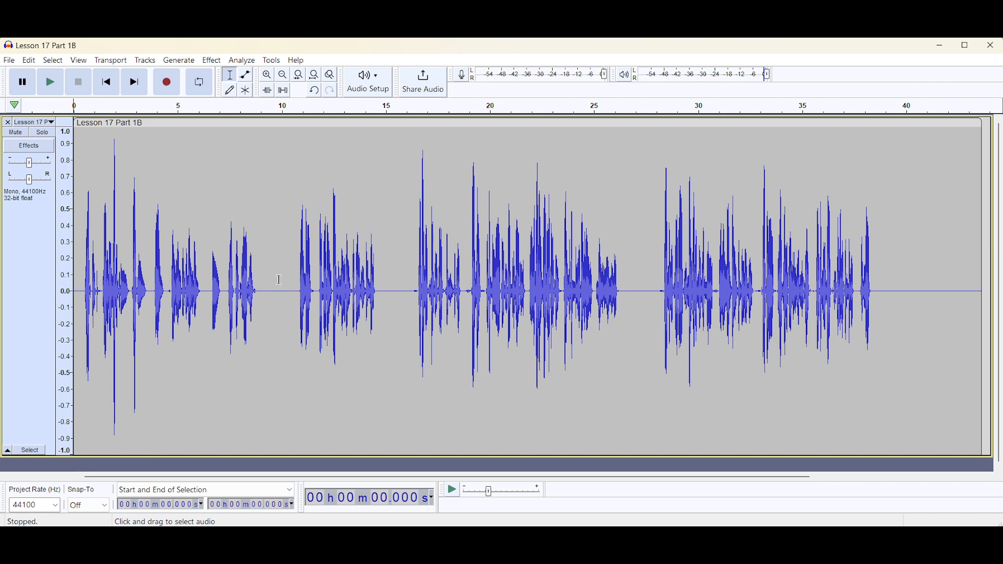
Select the audio from about 9.9 s to 38.8 s, apply Change Tempo at -20 percent with high quality stretching, and play the result
drag(278, 279, 881, 376)
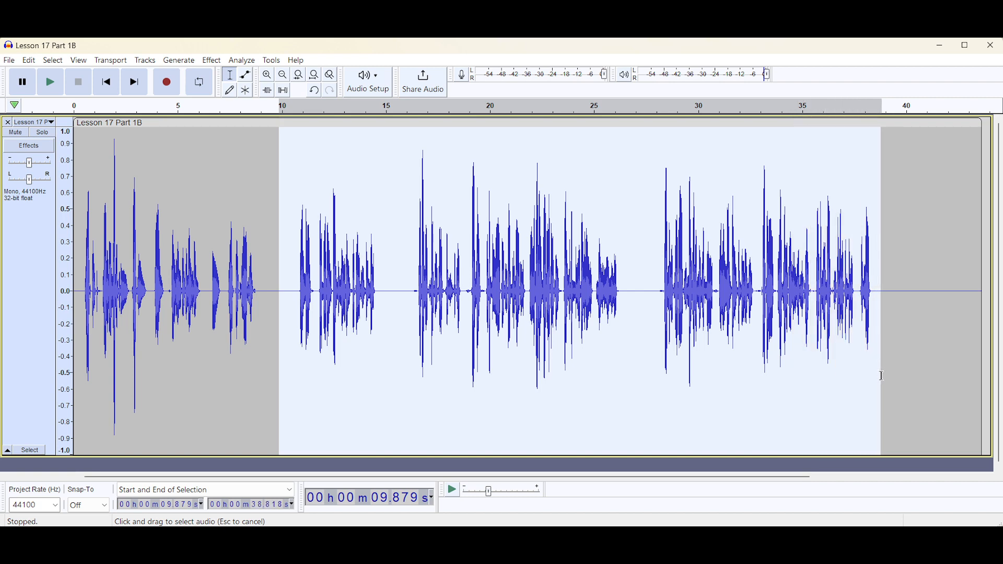
drag(881, 376, 881, 376)
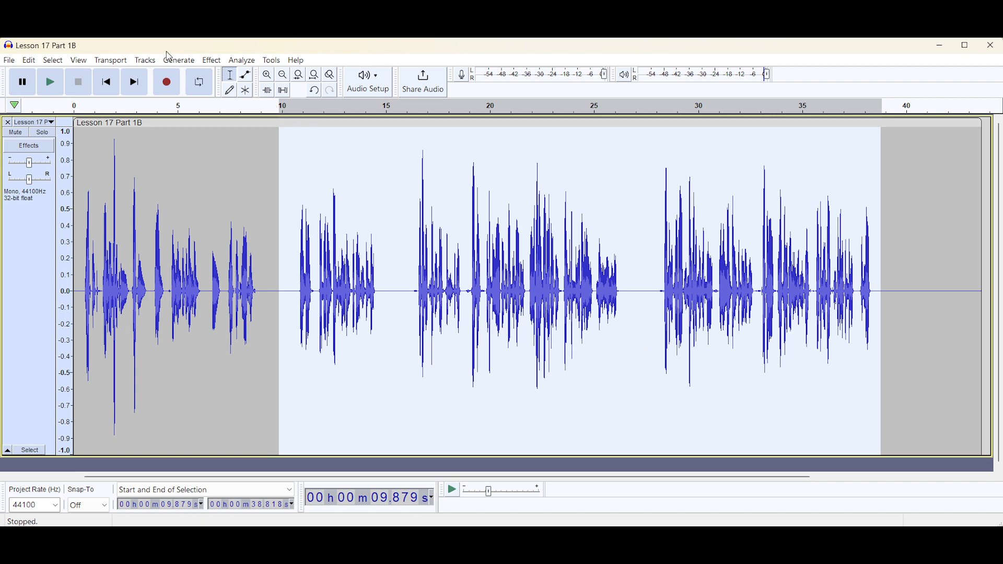
click(212, 61)
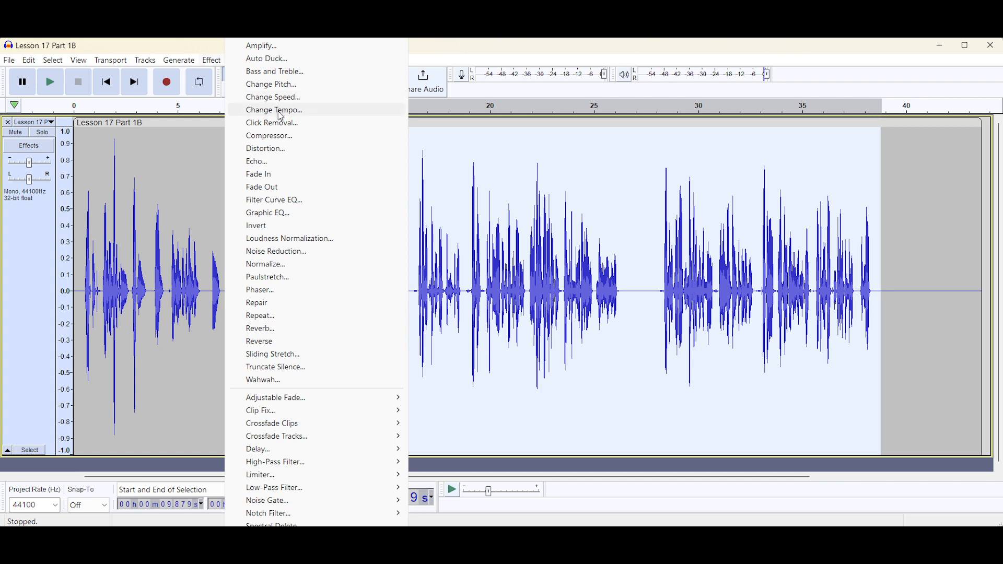
click(282, 110)
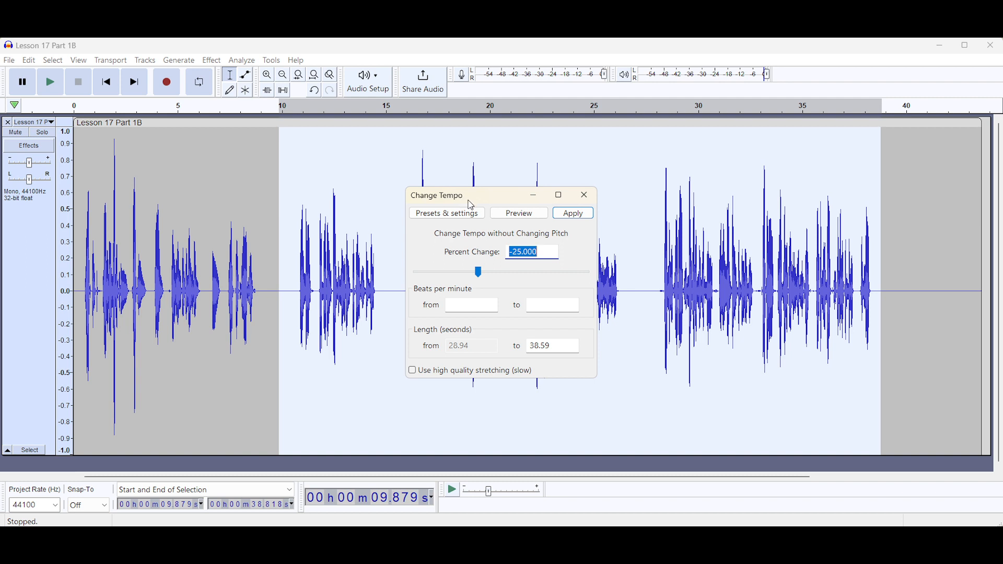
click(521, 253)
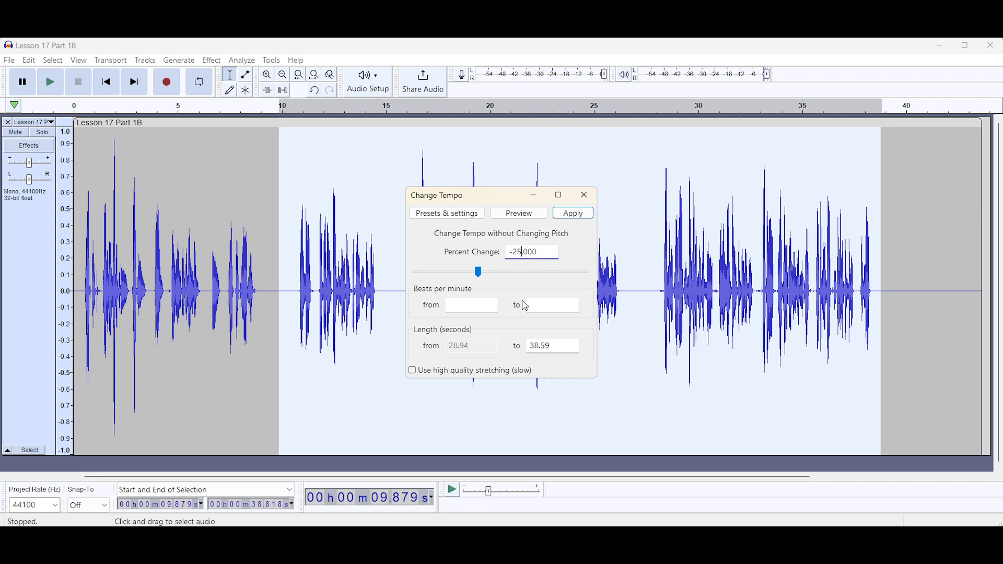
key(Delete)
text(0)
click(413, 373)
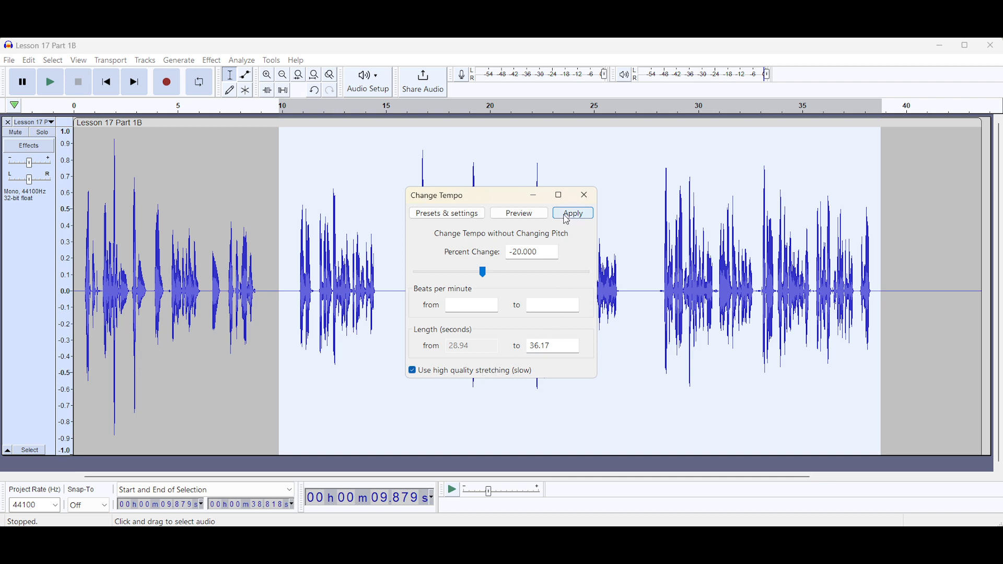
click(573, 214)
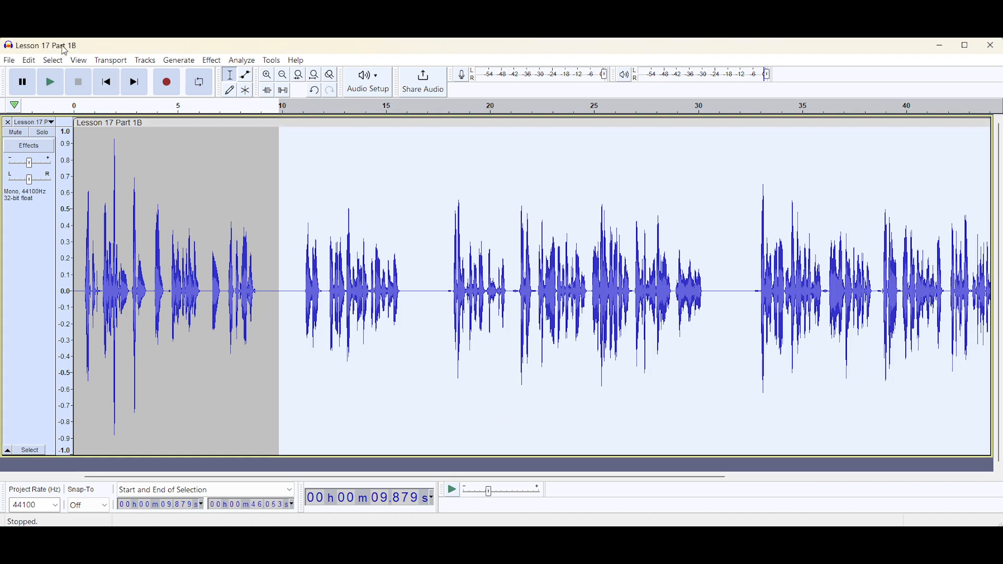
click(55, 84)
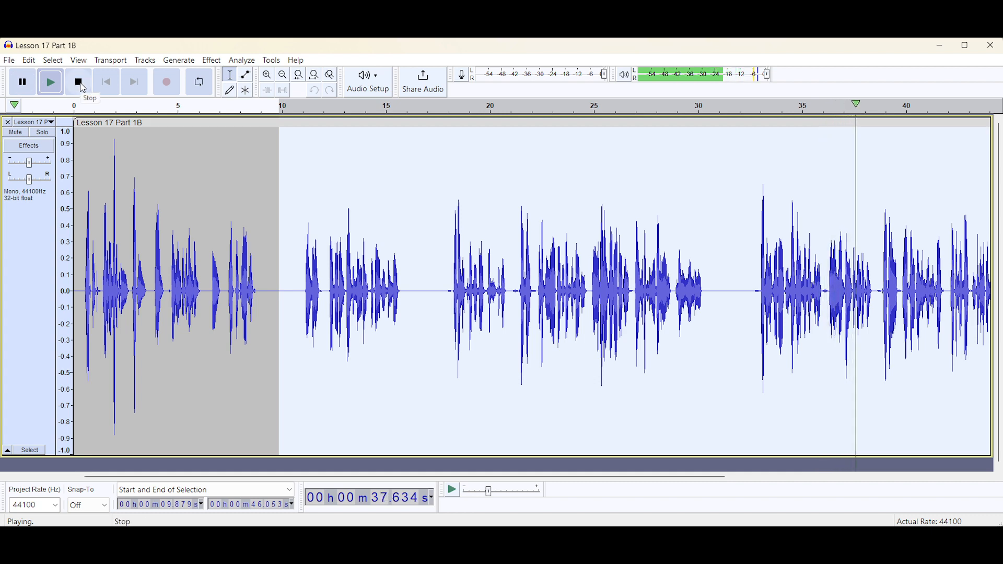
click(80, 84)
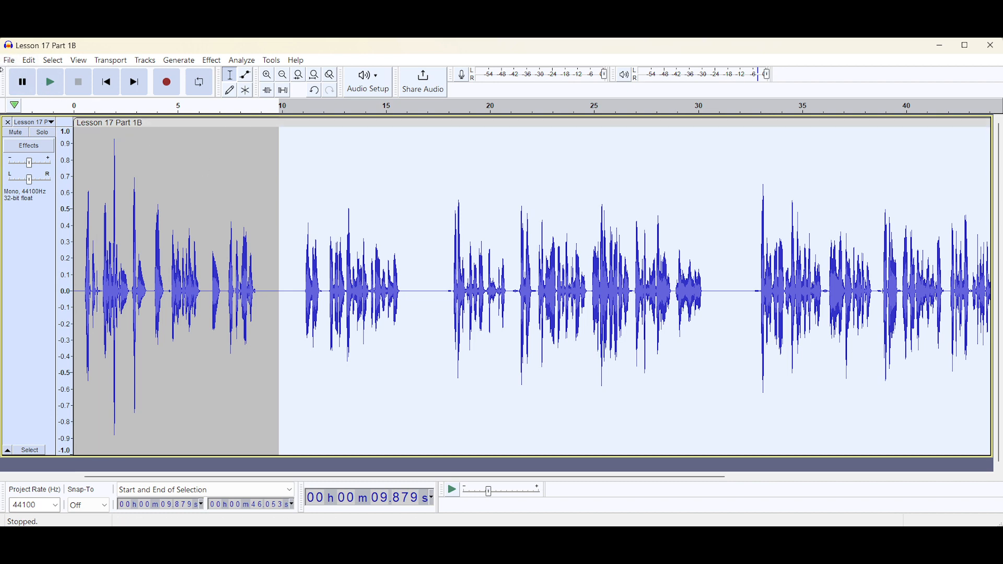
Start exporting as MP3 with the original file name, then decline replacing the existing file
click(12, 65)
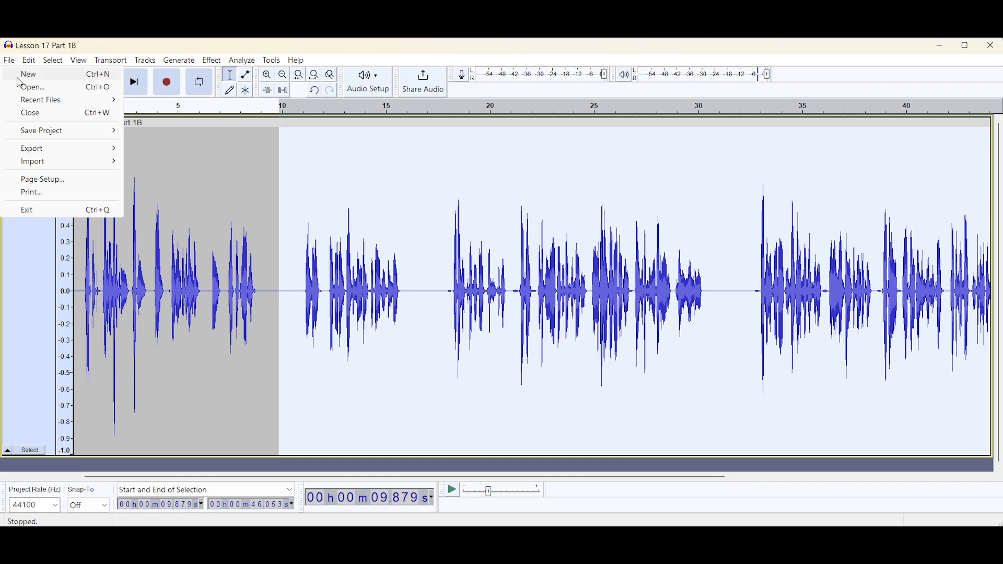
mouse_move(40, 136)
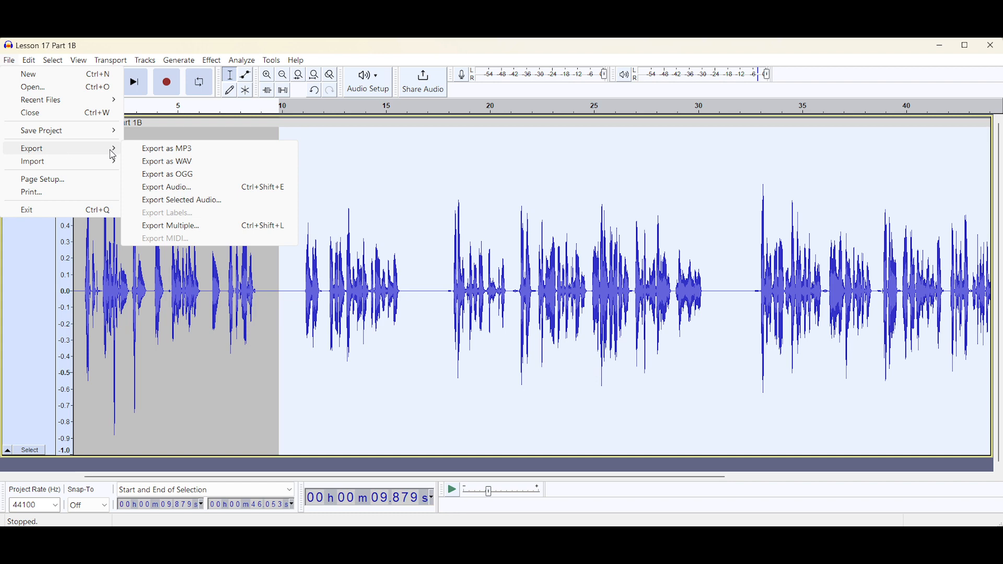
click(158, 153)
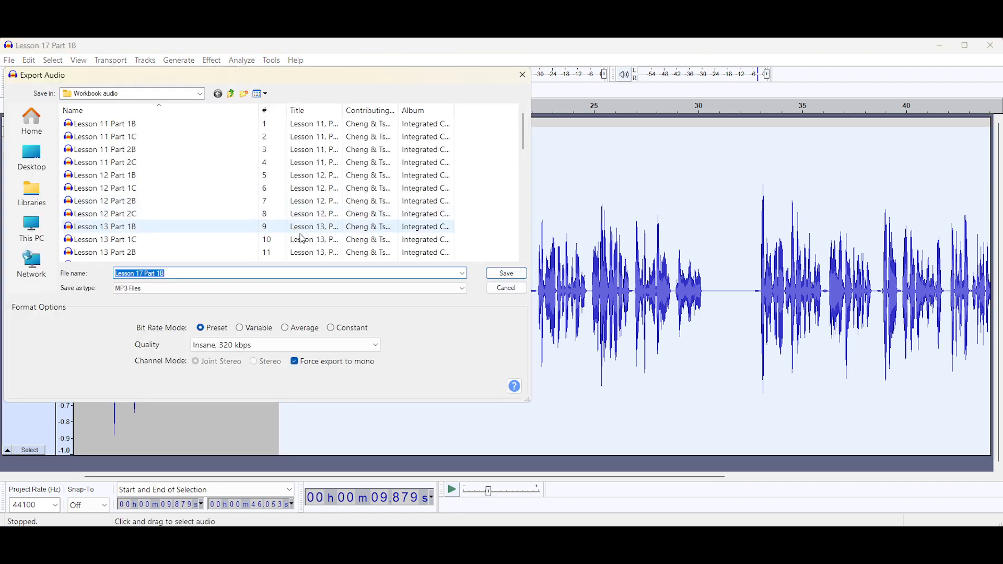
click(462, 290)
click(461, 292)
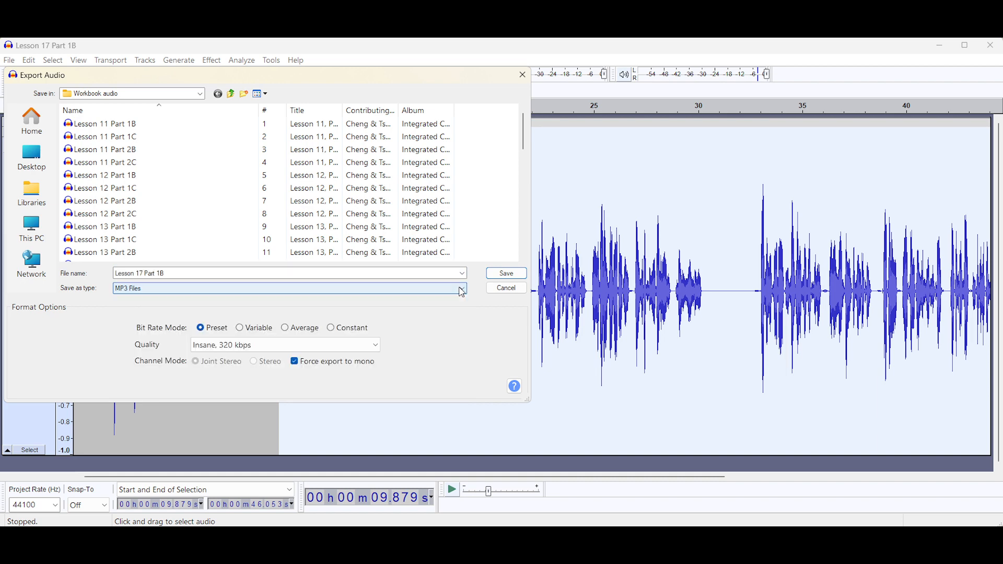
click(371, 347)
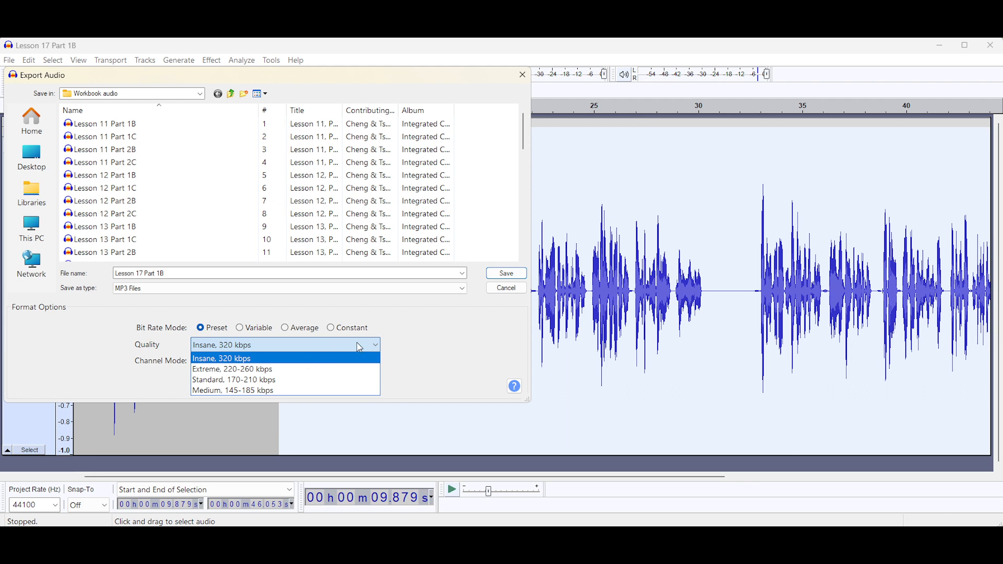
click(357, 344)
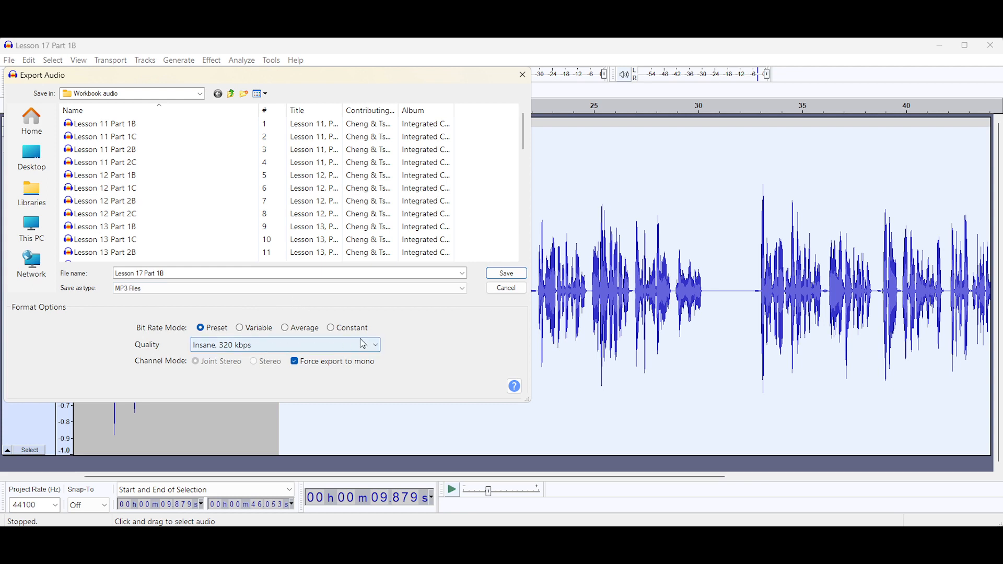
click(503, 276)
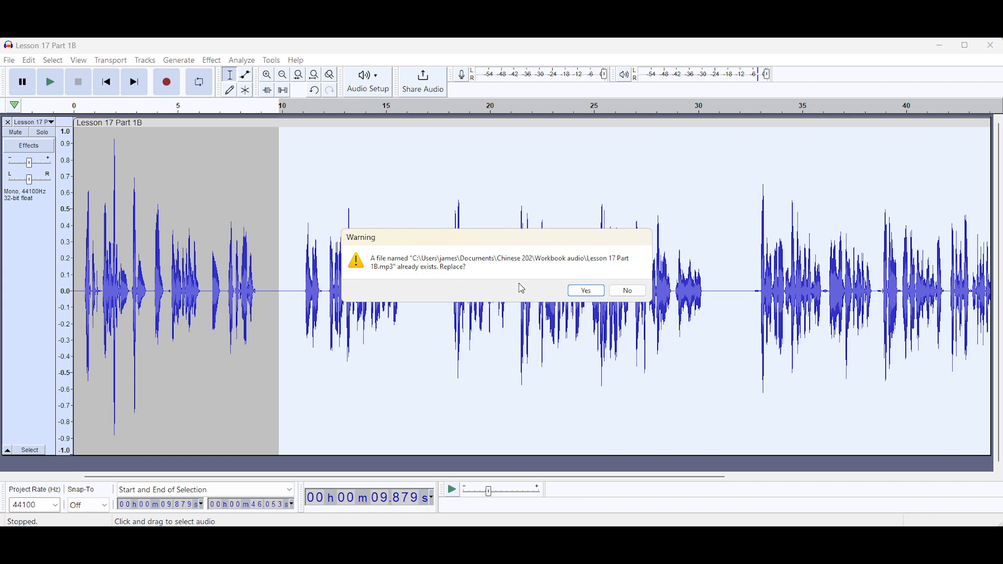
click(629, 293)
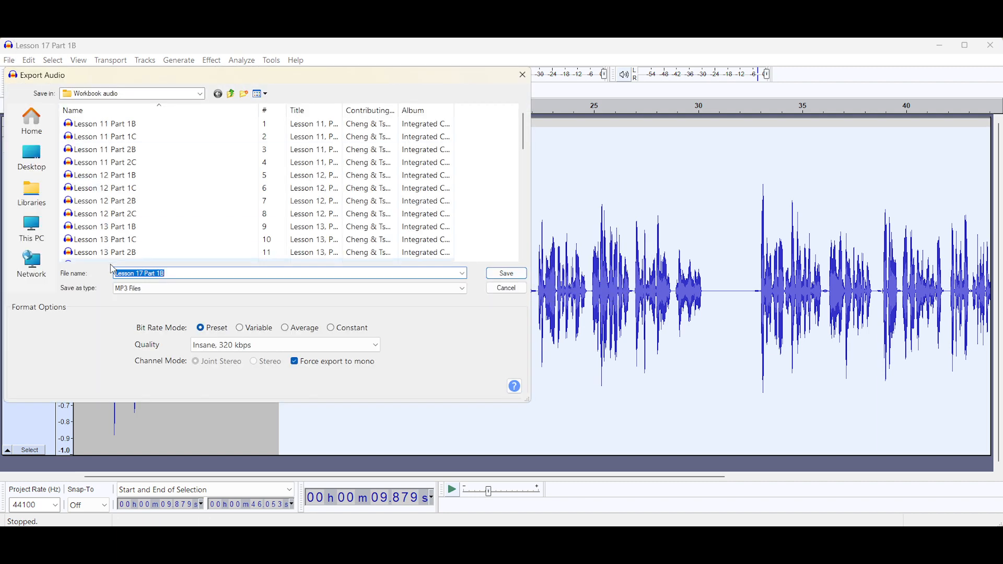
Rename the export to Lesson 17 Part 1B_80p and save it, accepting the metadata tags
click(177, 274)
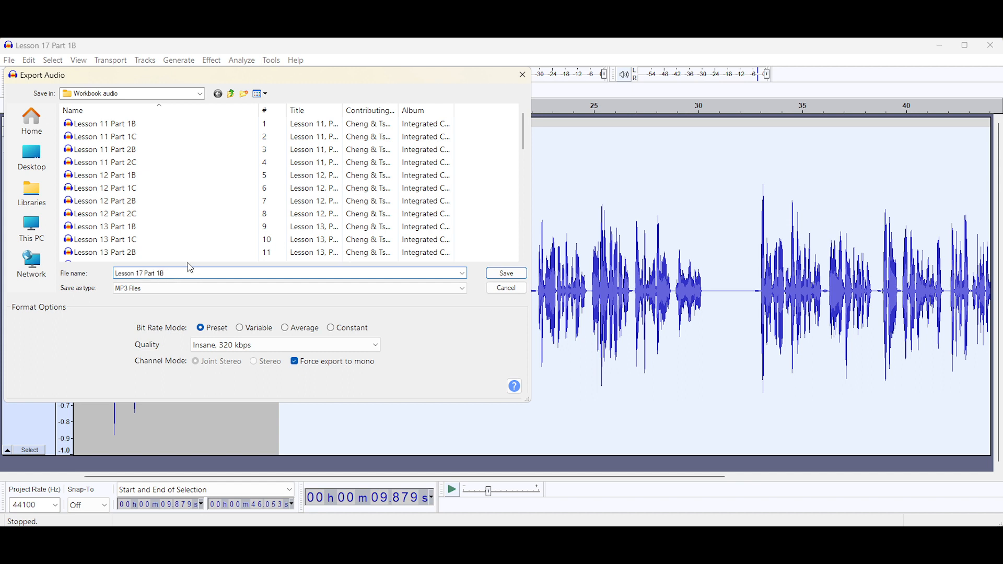
text(_80)
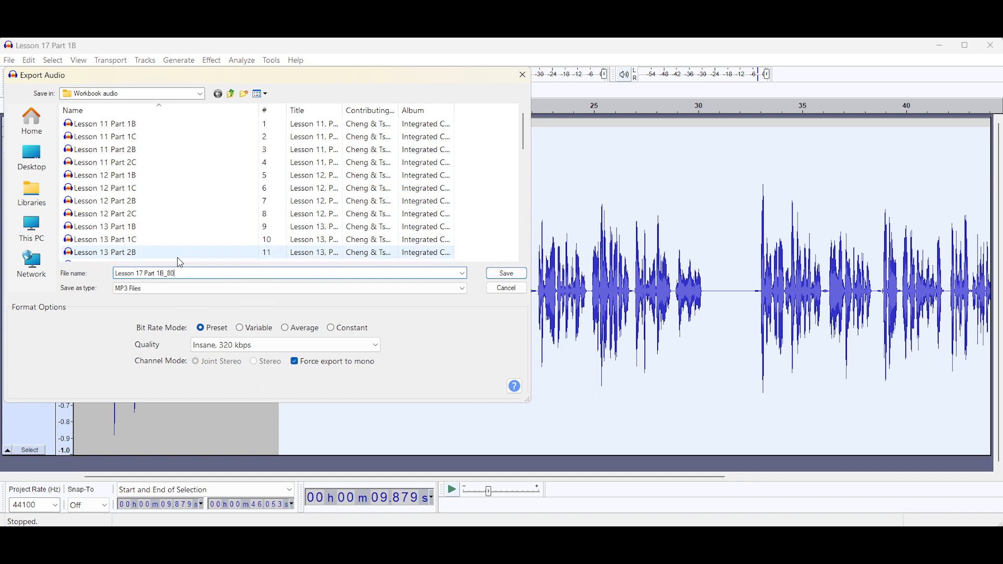
text(p)
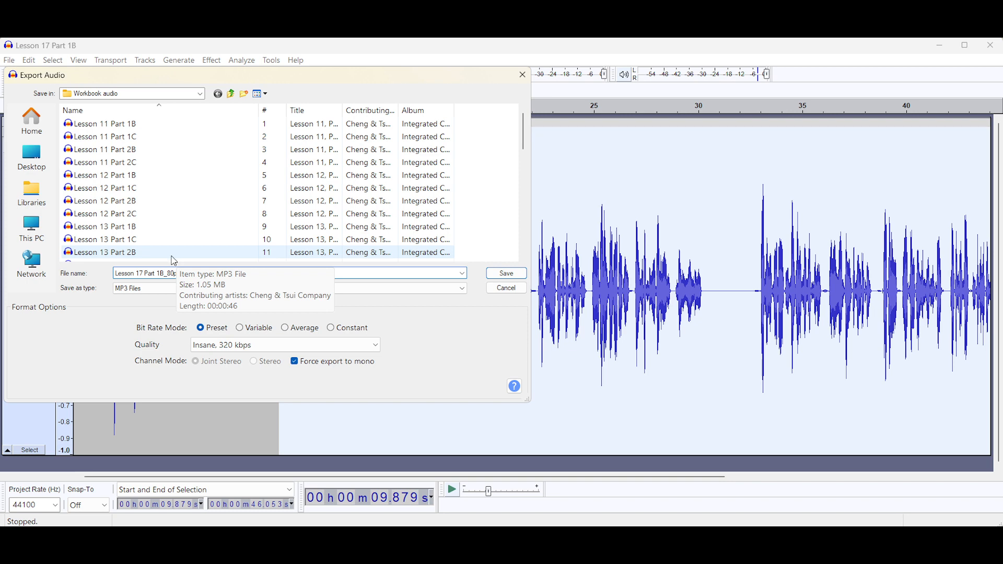
key(Return)
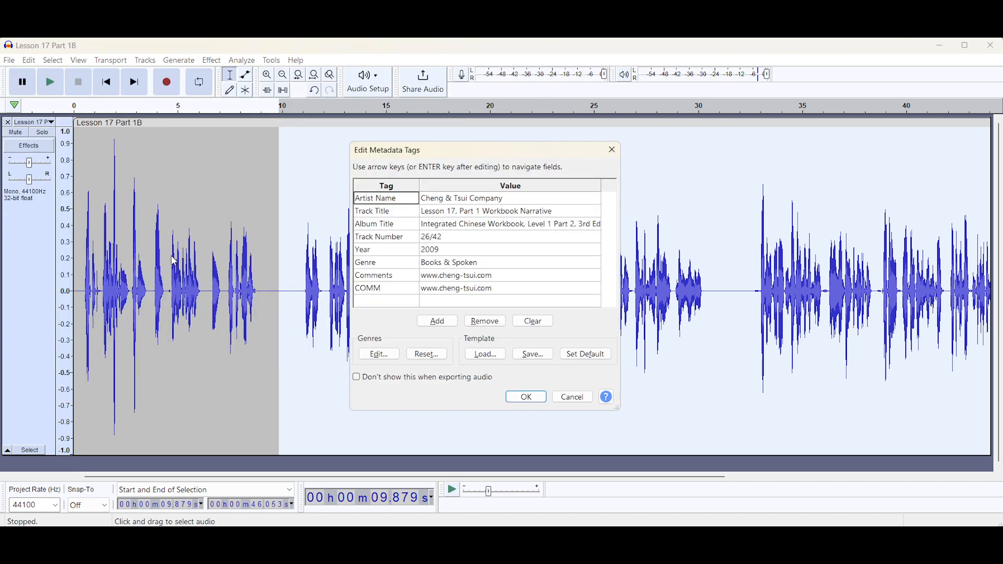
click(519, 398)
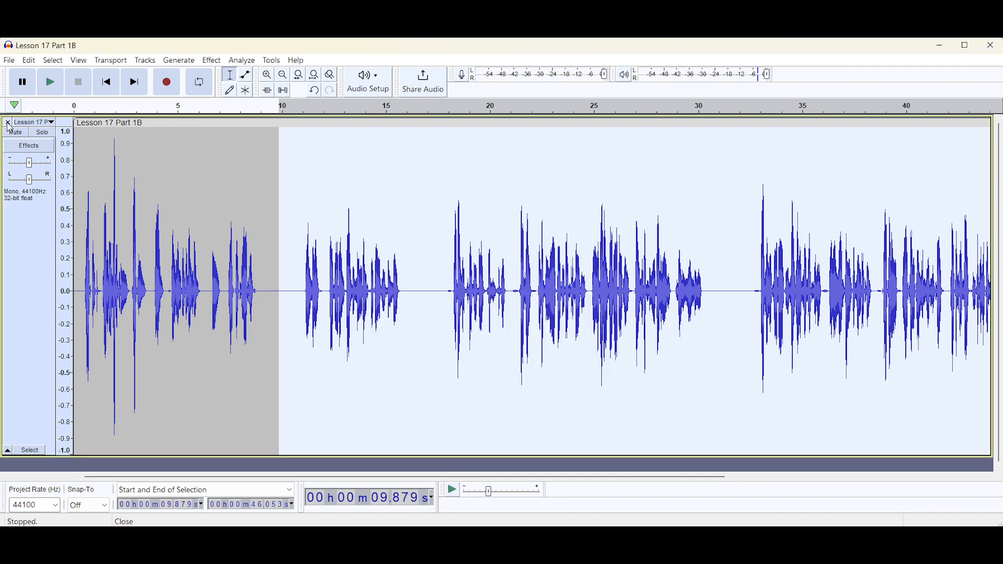
Close the current track and import the exported file Lesson 17 Part 1B_80percentspeed from the Workbook.audio folder
click(8, 123)
click(9, 61)
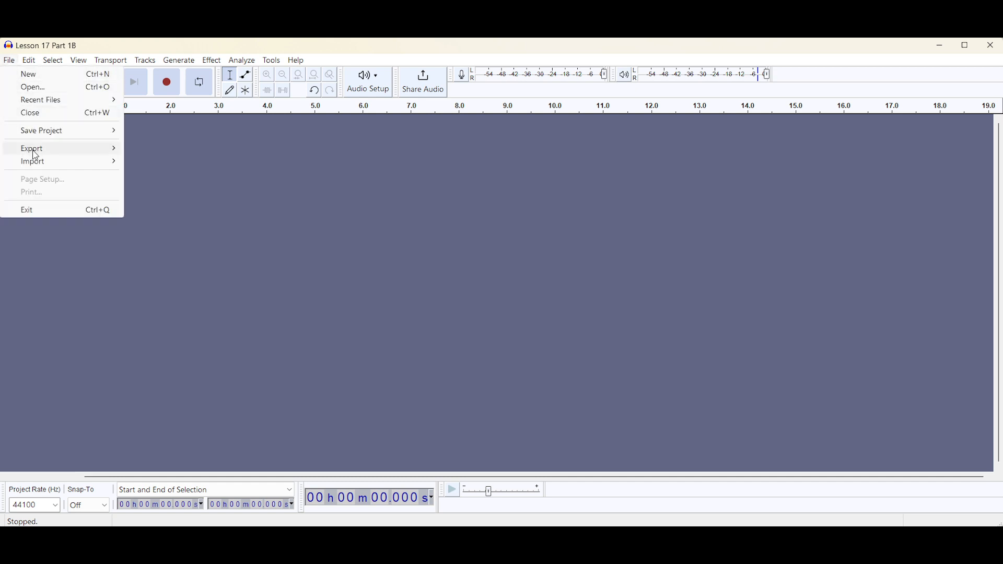
click(136, 163)
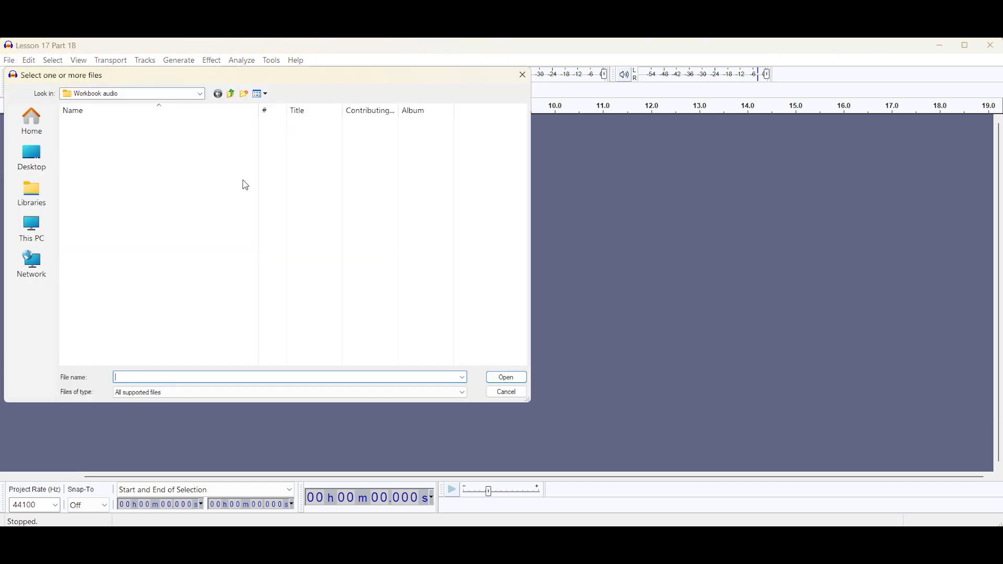
scroll(207, 245, down, 8)
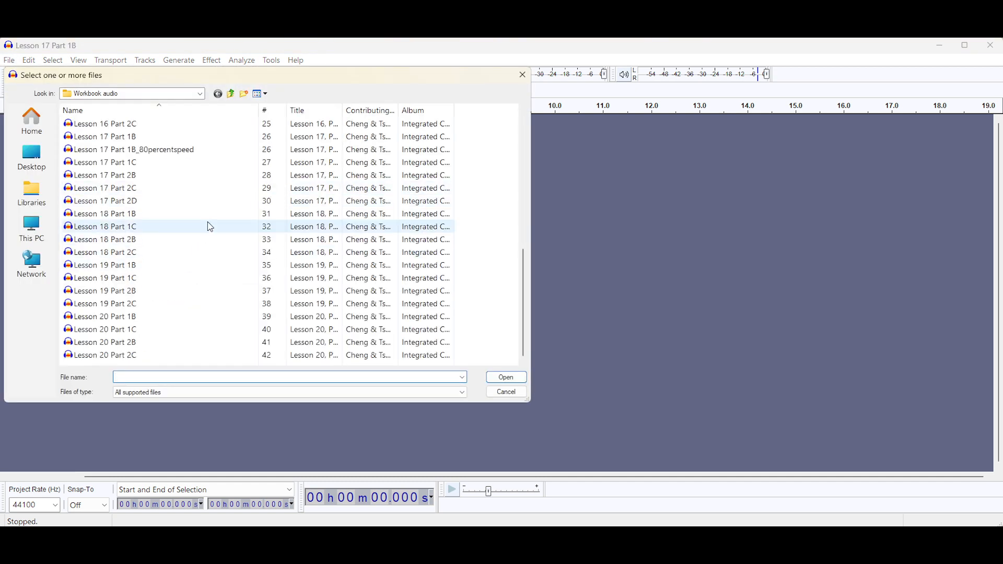
double_click(210, 152)
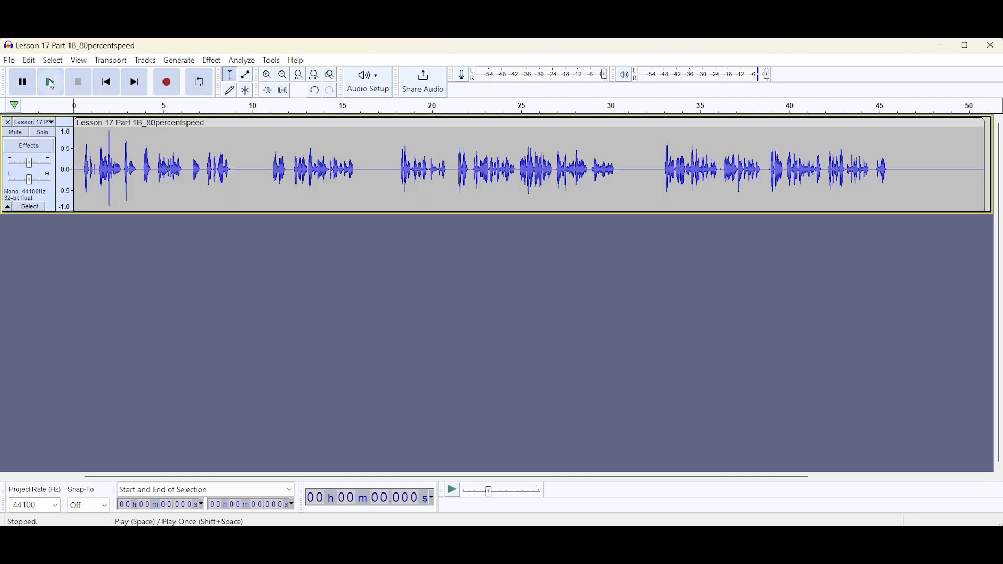
Play back the imported slowed audio briefly, stop it, and enlarge the track's height
click(52, 83)
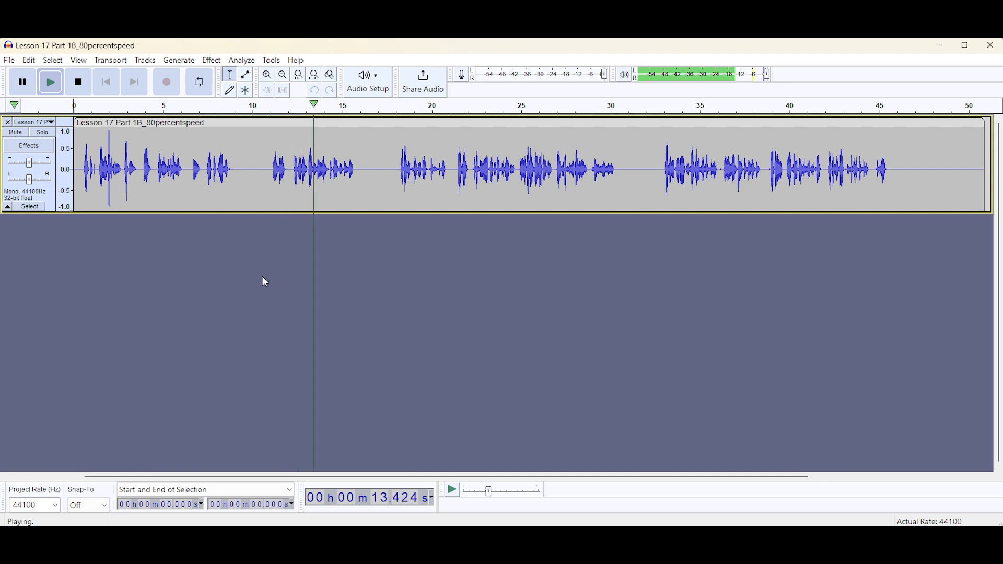
click(80, 89)
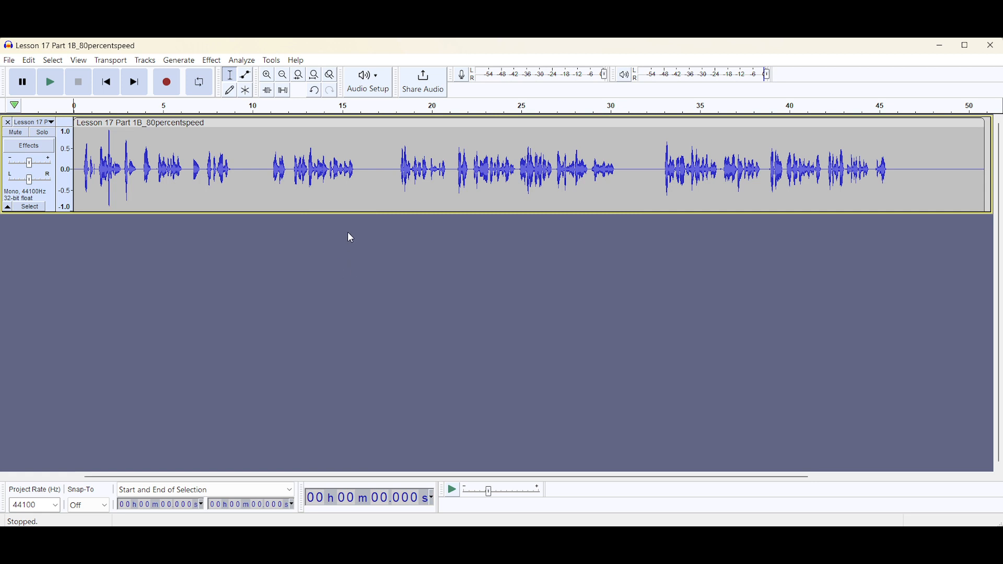
drag(358, 213, 354, 443)
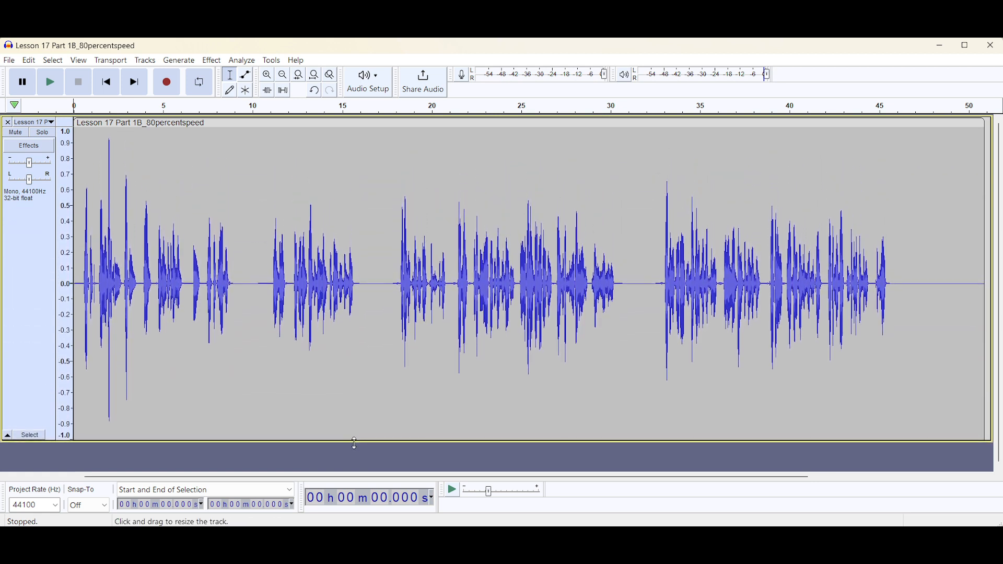